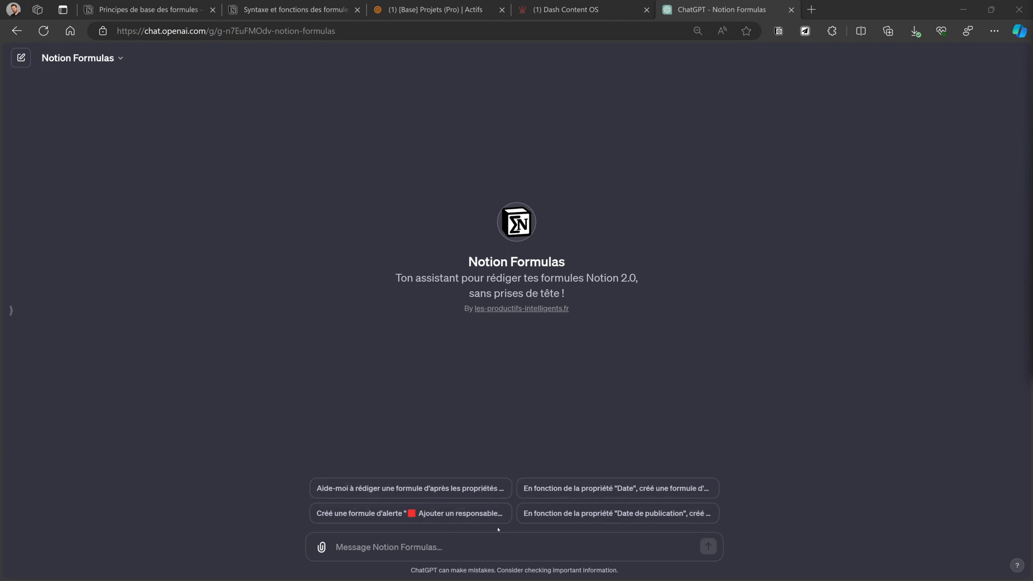
# Step: Generate formulas from the suggested prompts for the "Date" property and the "Ajouter un responsable" alert, using a new chat for each
pyautogui.click(615, 487)
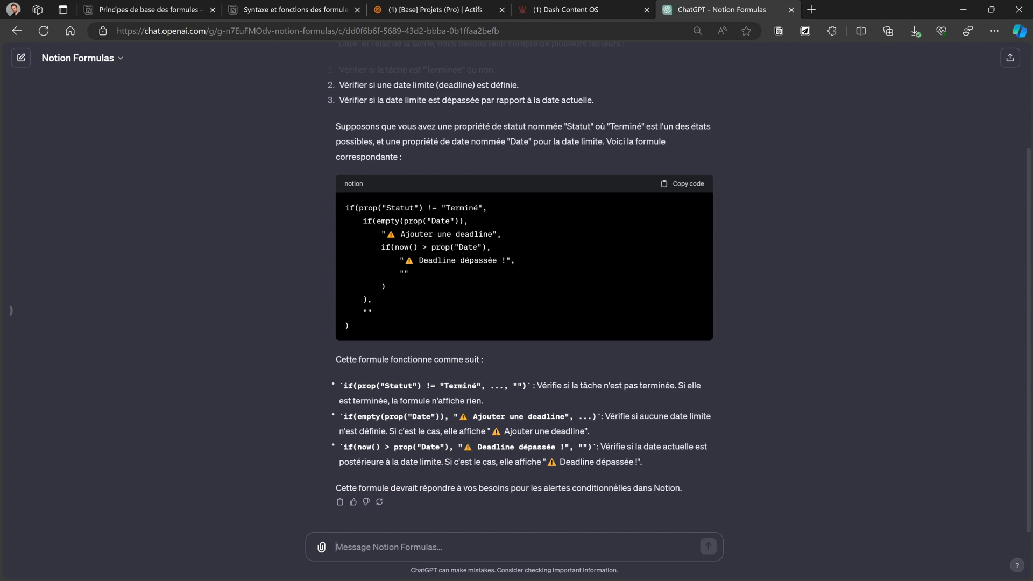
pyautogui.scroll(3, 447, 136)
pyautogui.hotkey('ctrl', 'shift', 'o')
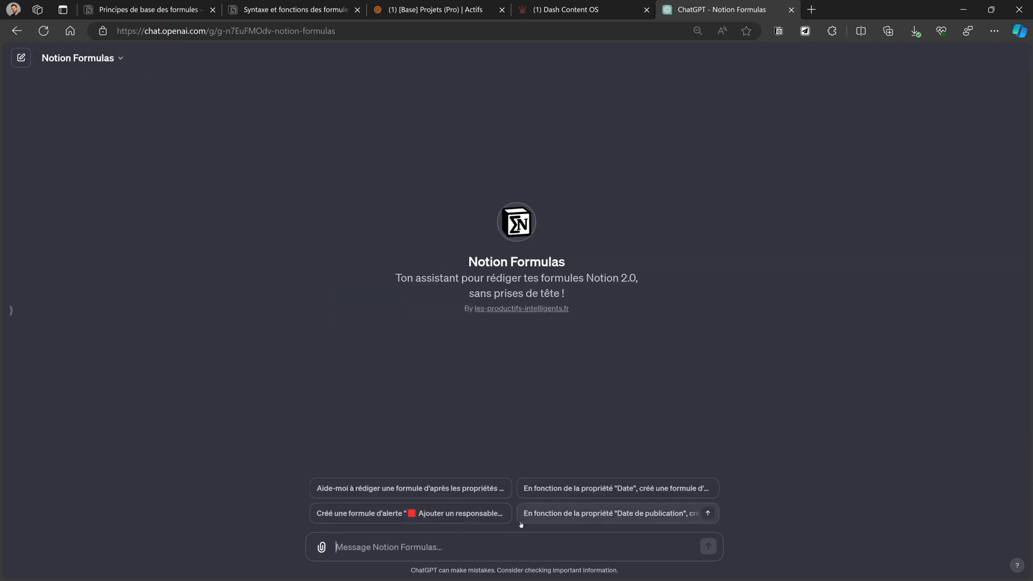
pyautogui.click(453, 519)
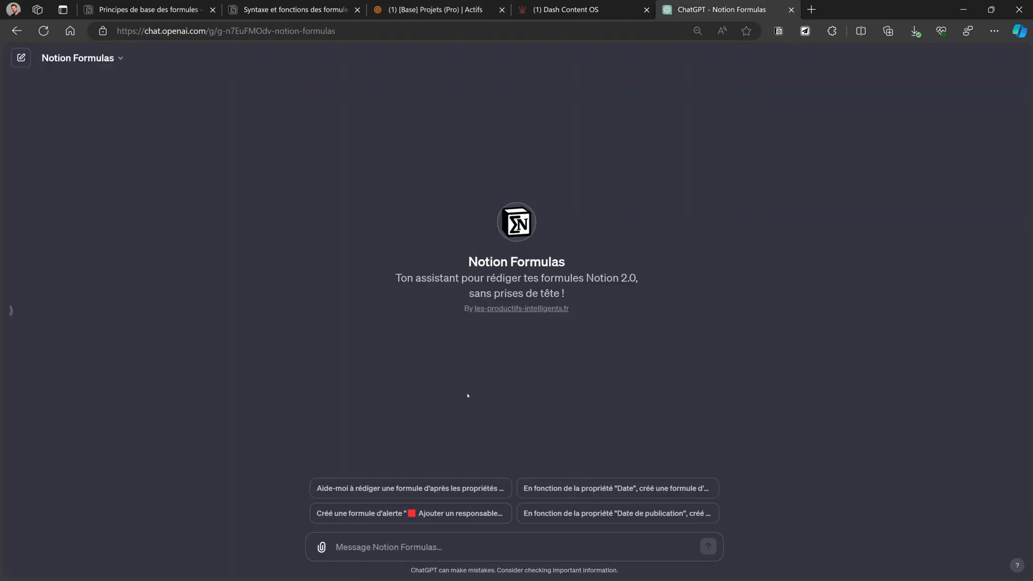
# Step: Use the suggested prompt about database properties, and dictate a request for a formula showing the days remaining until the project's deadline
pyautogui.click(392, 488)
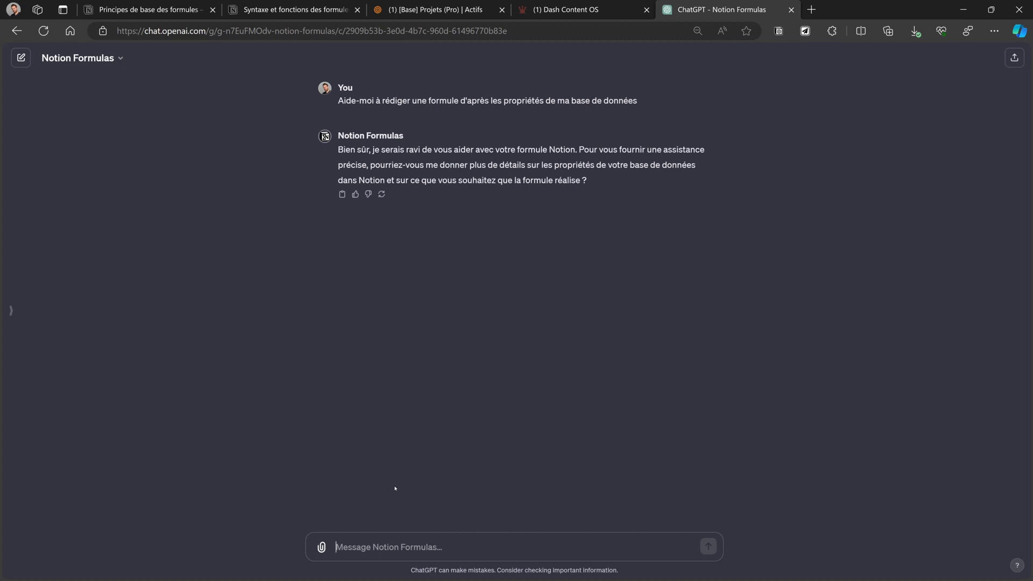
pyautogui.press('super+h')
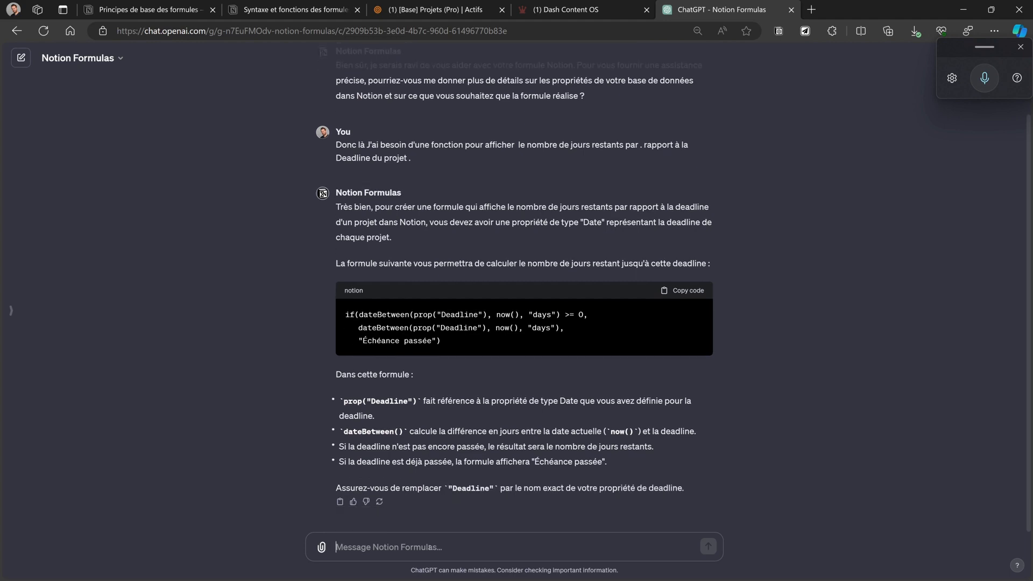
# Step: Review Notion's formula basics help article, from adding and writing a formula through the data types usable in formulas
pyautogui.click(137, 10)
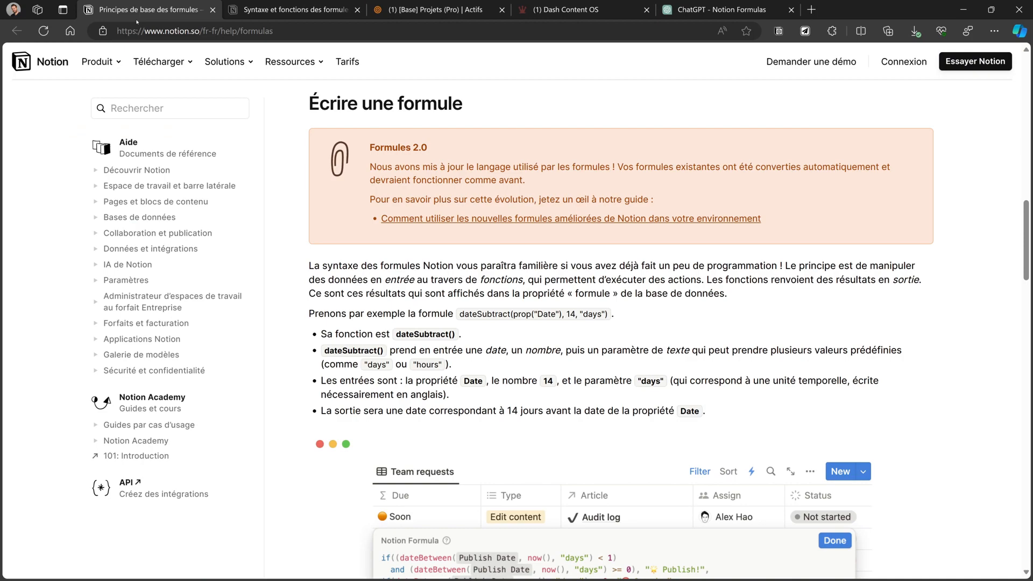
pyautogui.scroll(9, 591, 215)
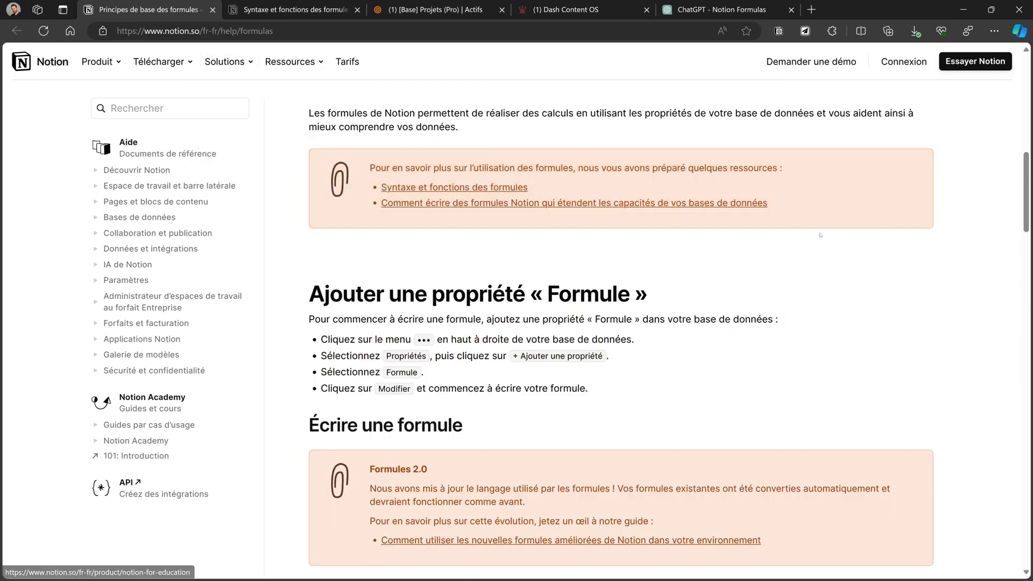
pyautogui.scroll(-10, 820, 235)
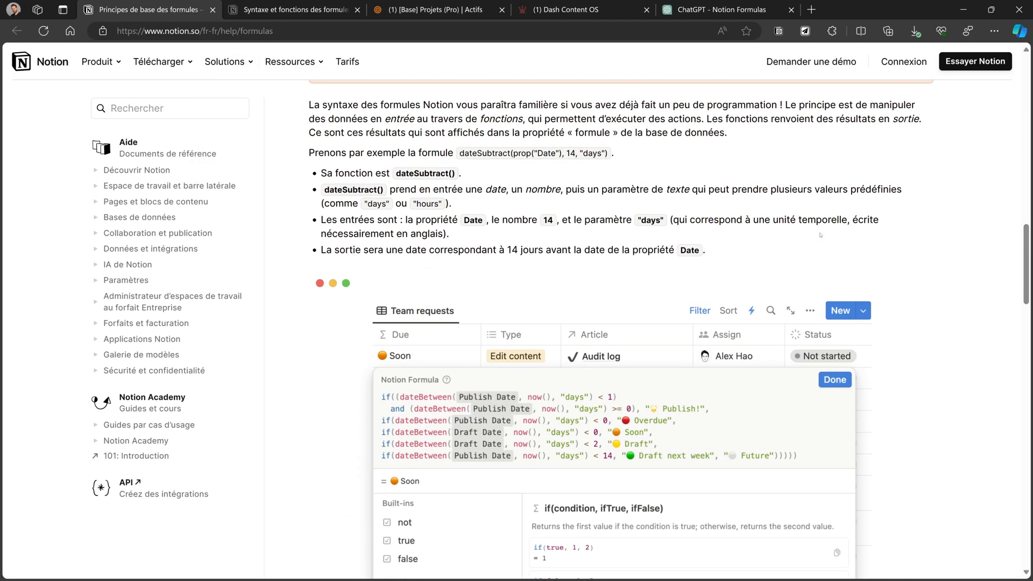
pyautogui.scroll(-6, 820, 235)
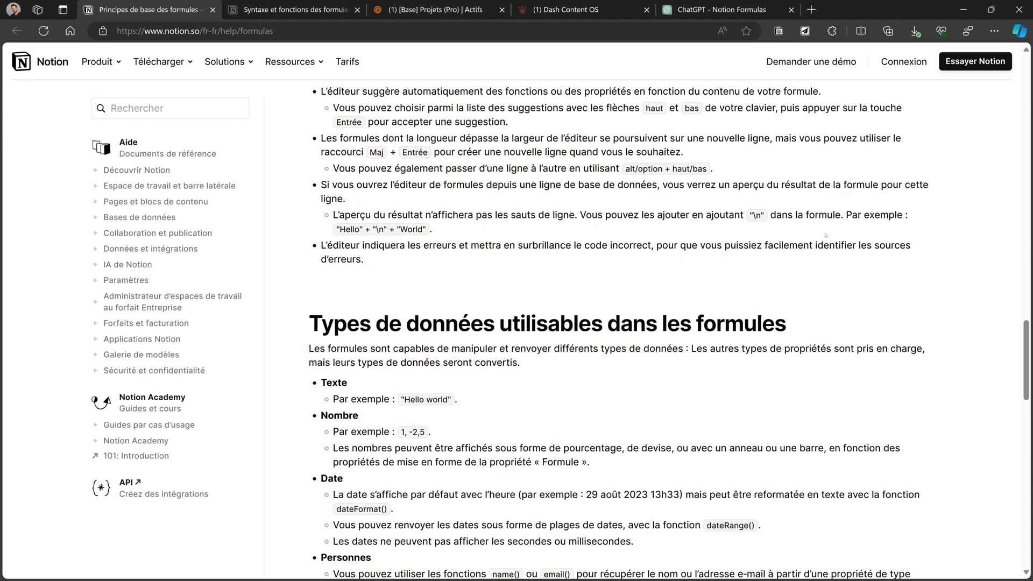
pyautogui.scroll(-2, 826, 235)
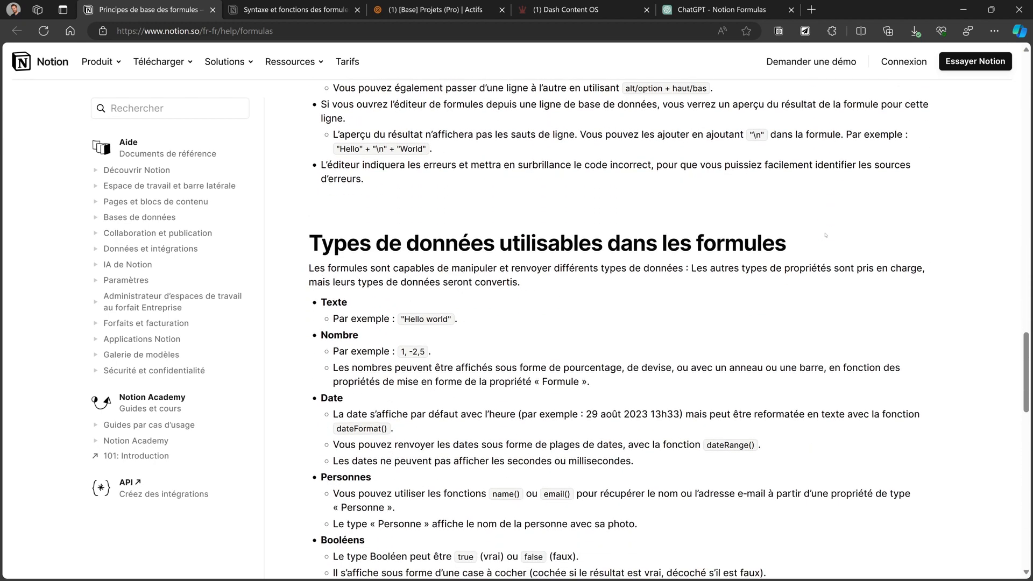
pyautogui.scroll(-3, 826, 235)
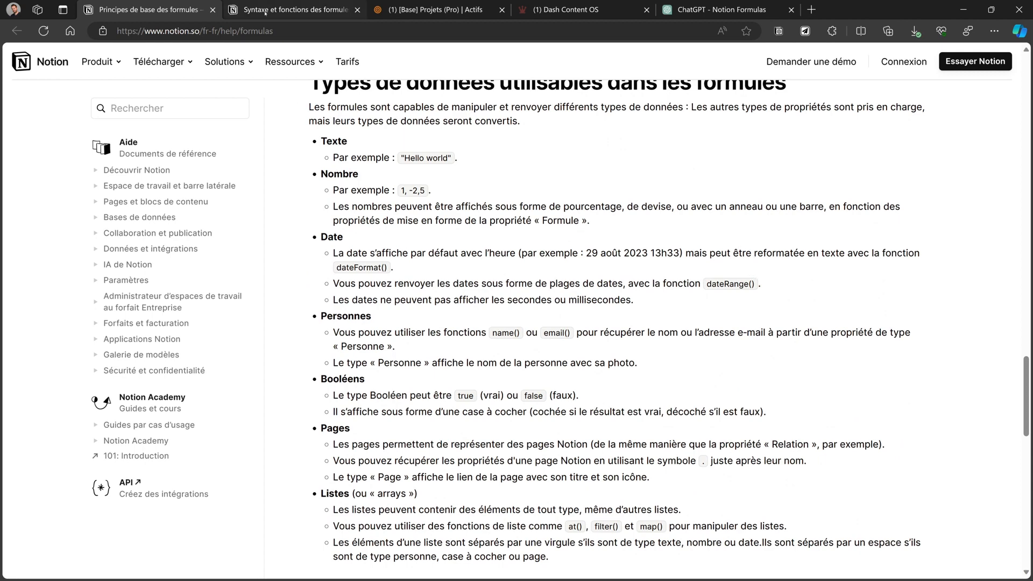
# Step: Review the property and function tables in Notion's formula syntax help article
pyautogui.click(290, 10)
pyautogui.scroll(-7, 461, 191)
pyautogui.scroll(-9, 461, 191)
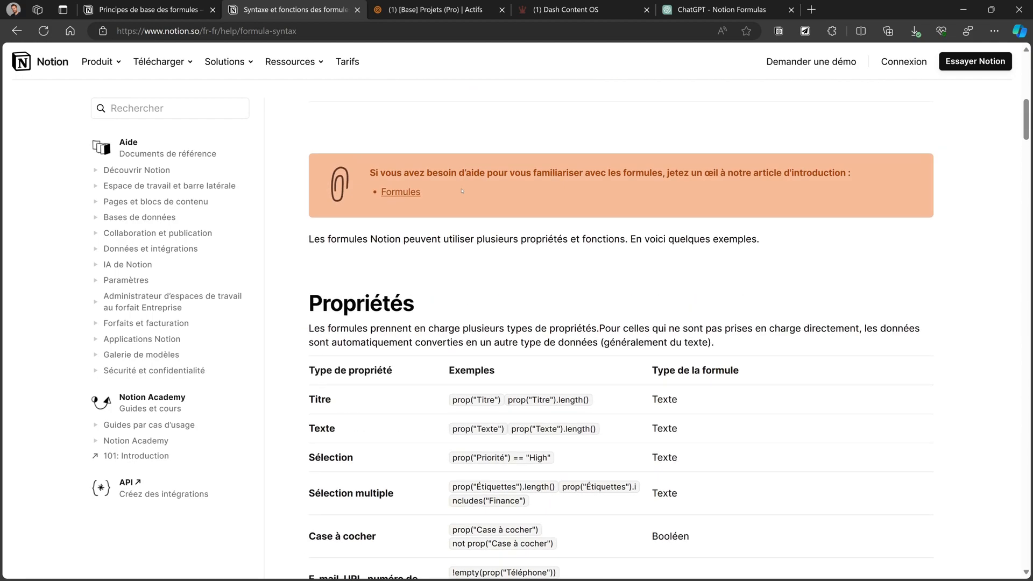
pyautogui.scroll(-12, 462, 190)
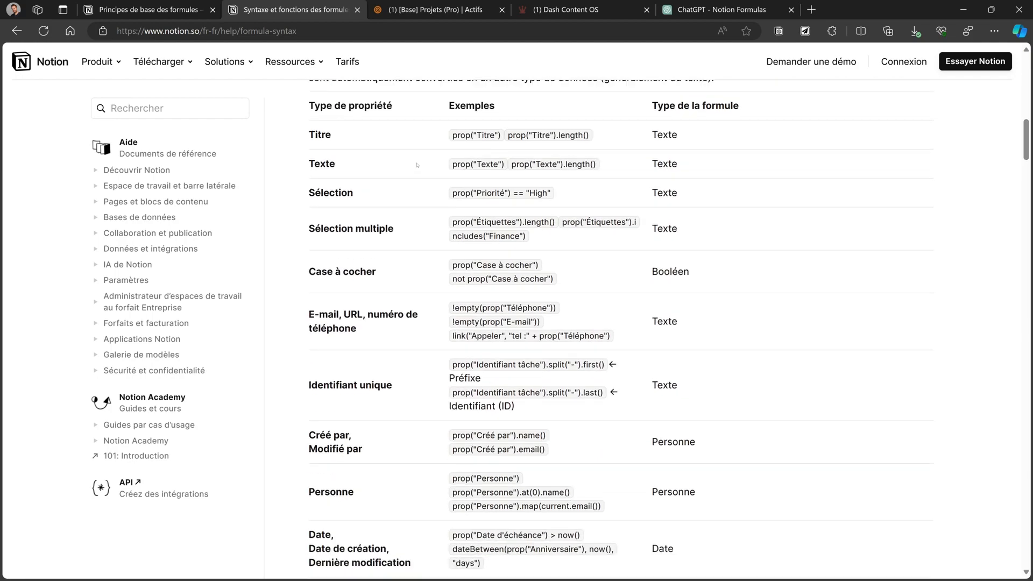
pyautogui.scroll(2, 410, 178)
pyautogui.scroll(-17, 410, 177)
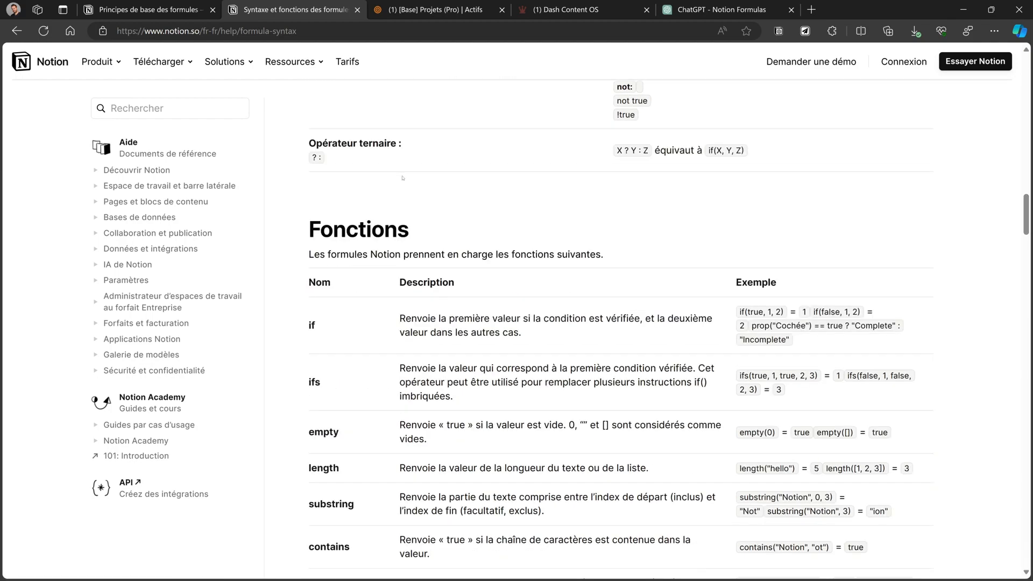
pyautogui.scroll(1, 386, 235)
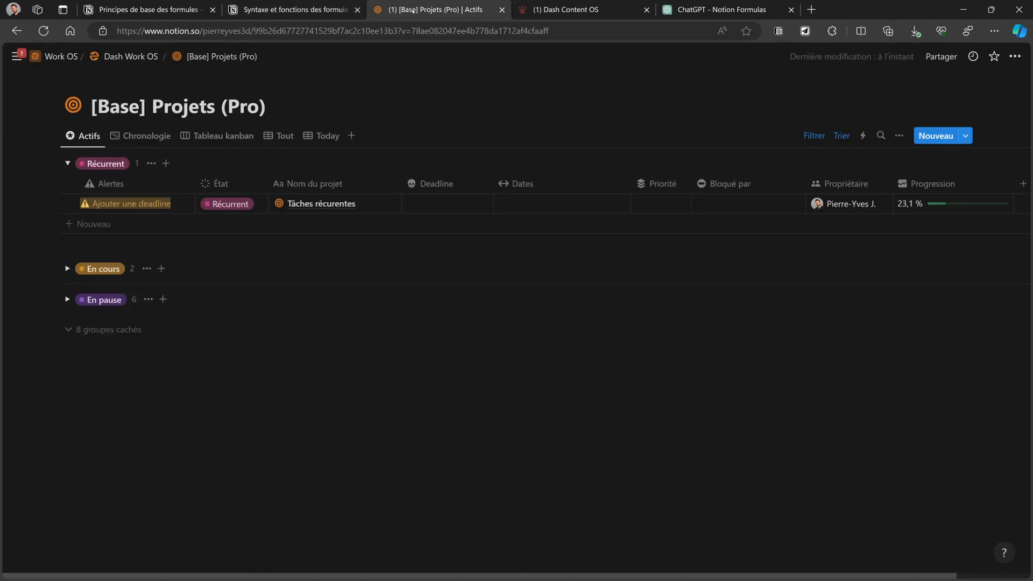
# Step: Create a new project named "Nouveau projet test" in the [Base] Projets (Pro) database
pyautogui.click(937, 136)
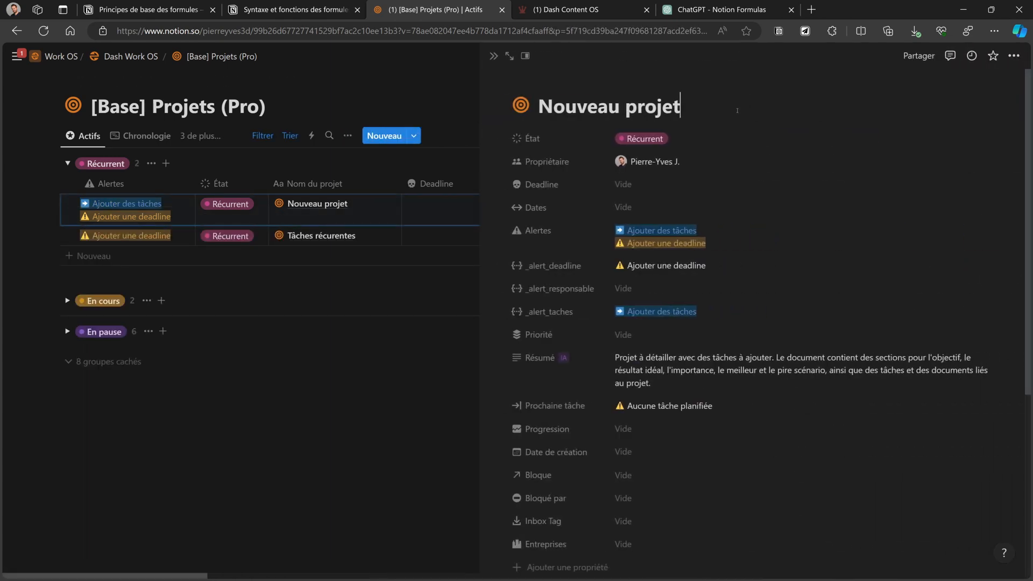
pyautogui.write('test')
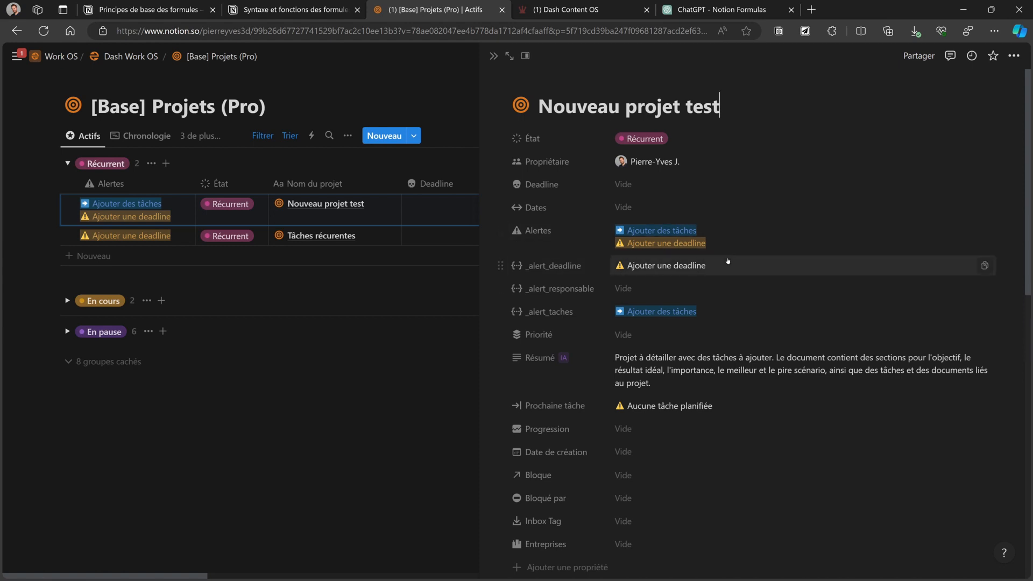
# Step: Examine the formulas behind the _alert_taches, _alert_responsable and _alert_deadline properties of the new project
pyautogui.click(723, 312)
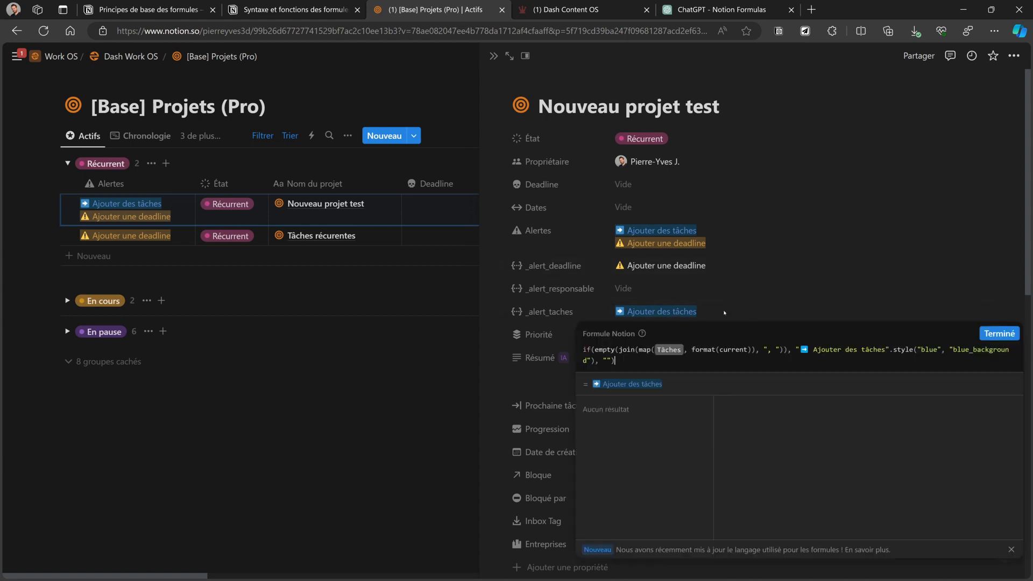
pyautogui.click(682, 291)
pyautogui.click(682, 291)
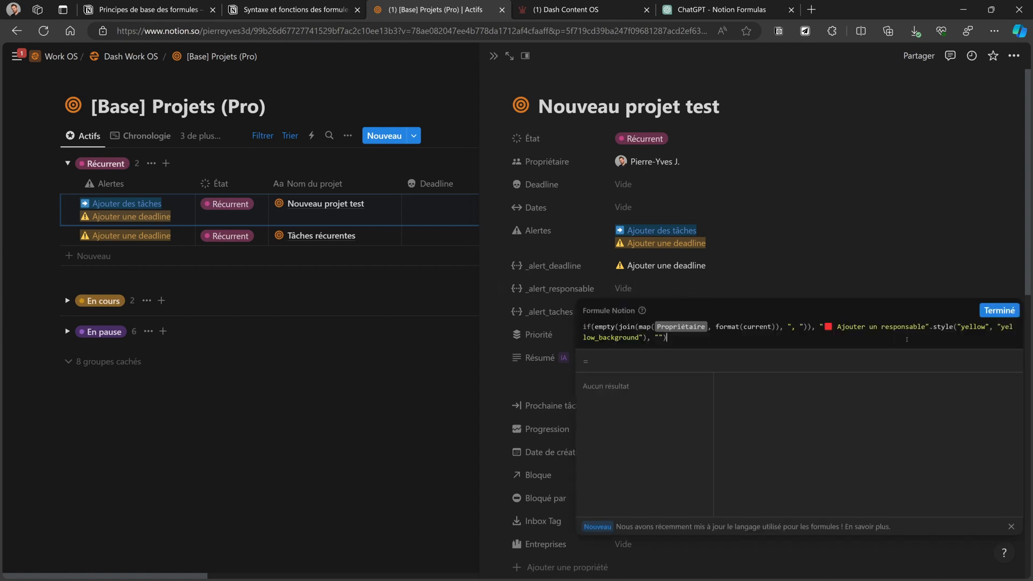
pyautogui.click(699, 277)
pyautogui.click(736, 272)
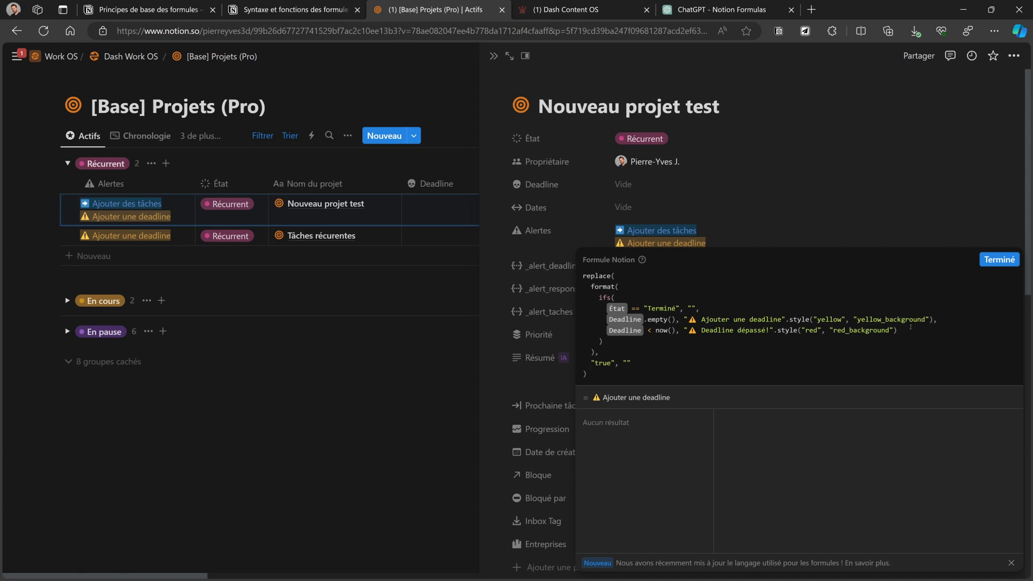
pyautogui.click(727, 237)
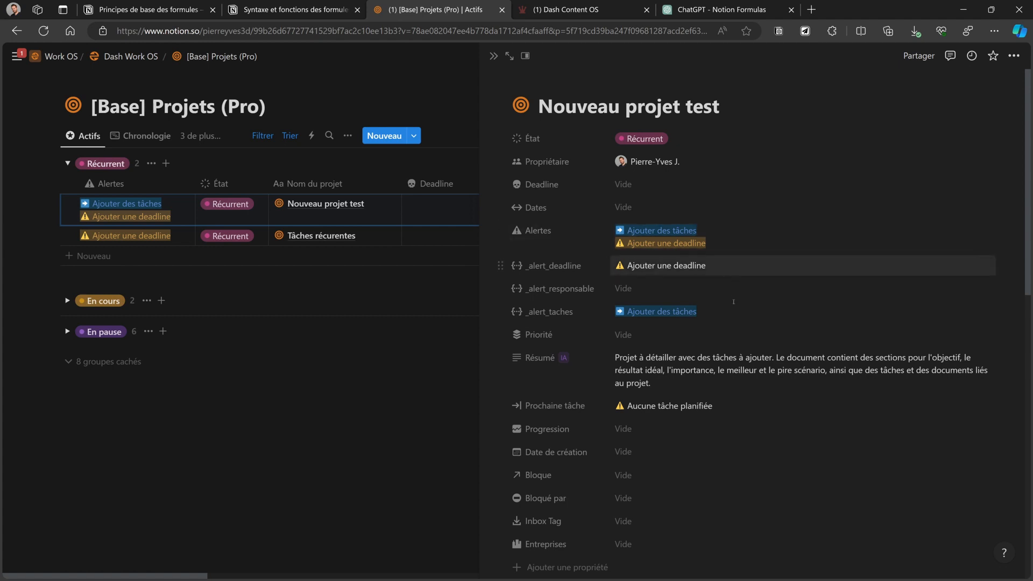
# Step: Examine the full combined formula of the Alertes property, down to its final join and filter part
pyautogui.click(741, 245)
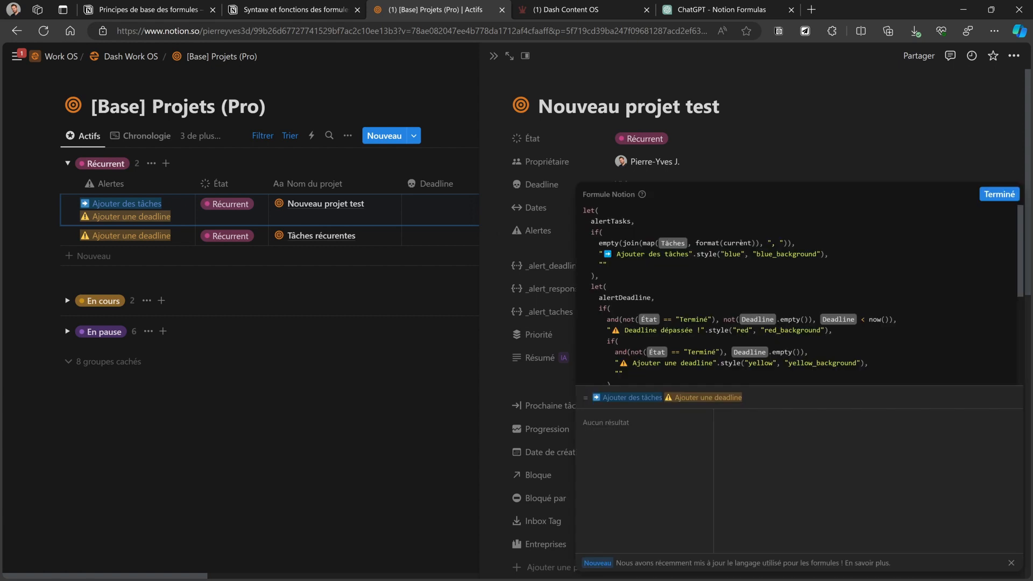
pyautogui.scroll(-2, 643, 230)
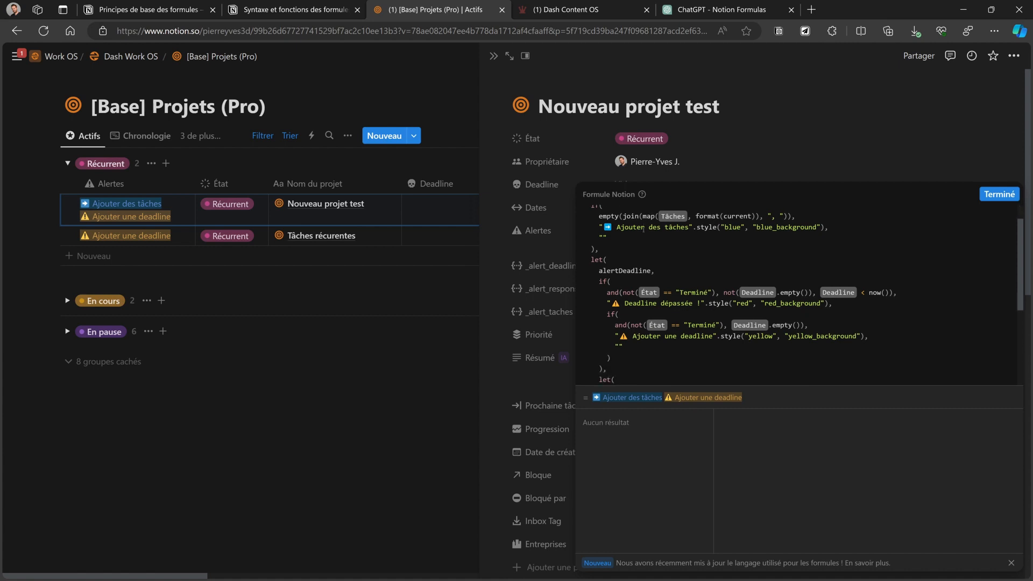
pyautogui.scroll(-4, 594, 232)
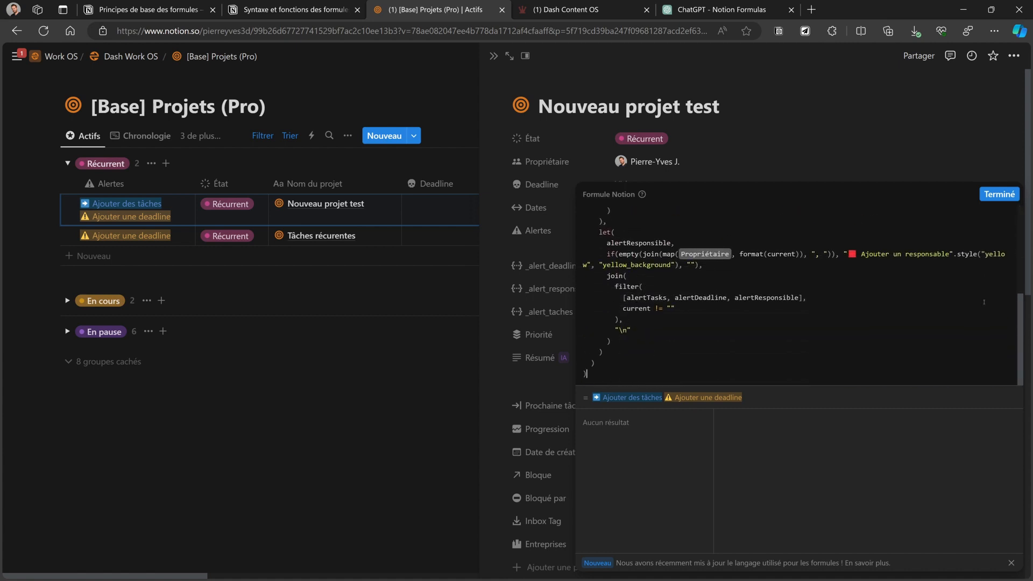
pyautogui.click(999, 194)
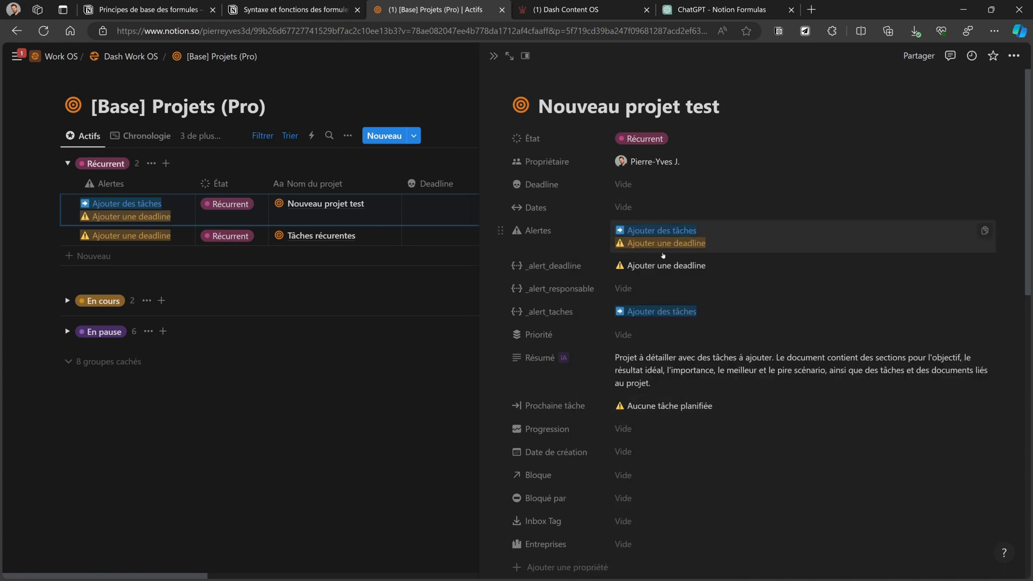
# Step: Remove the assigned person from the Propriétaire property of the test project
pyautogui.click(691, 161)
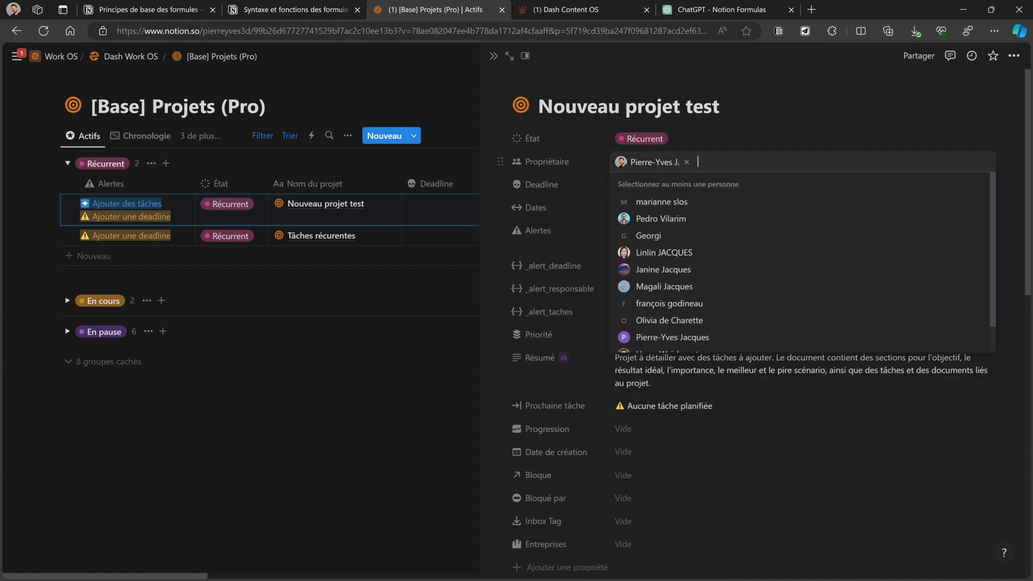
pyautogui.click(686, 162)
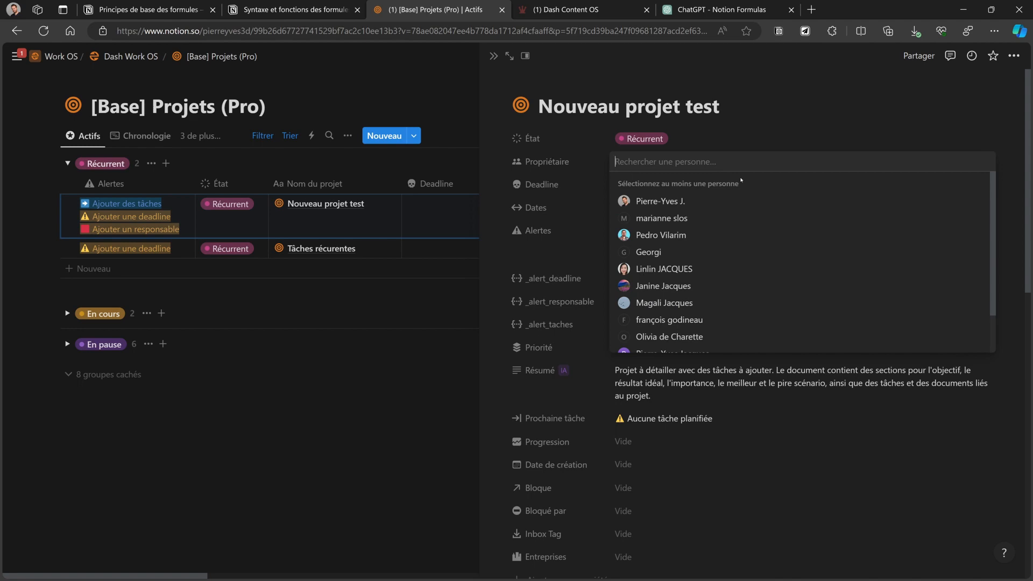
pyautogui.click(769, 139)
# Step: Delete the separate _alert_deadline, _alert_responsable and _alert_taches properties from the projects database
pyautogui.click(548, 278)
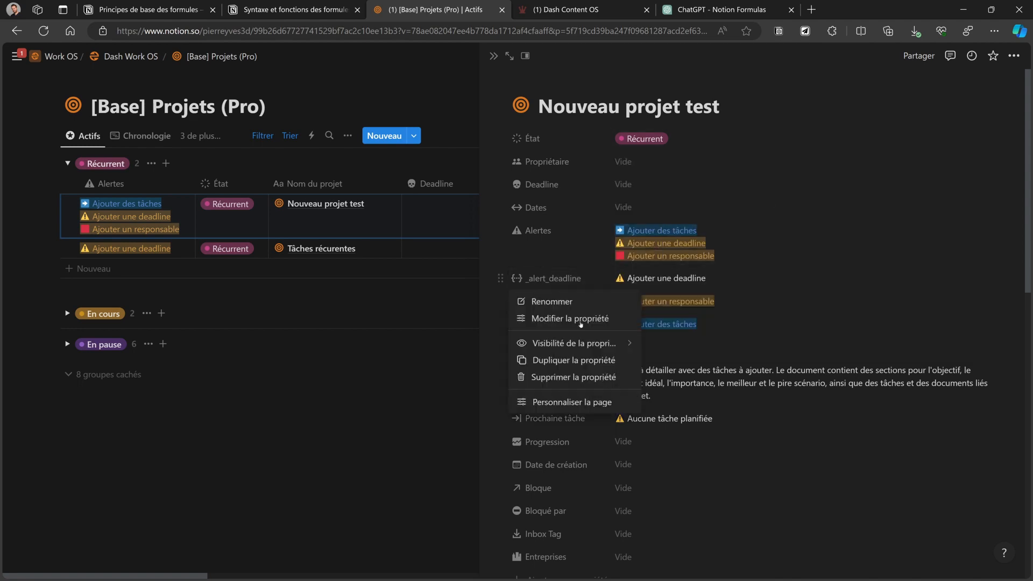
pyautogui.click(559, 377)
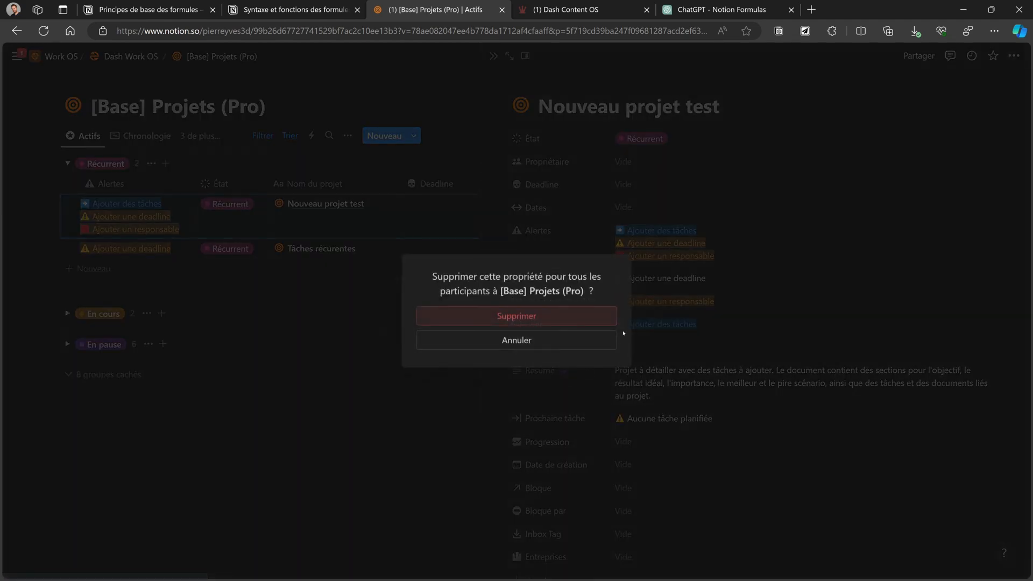
pyautogui.click(559, 315)
pyautogui.click(559, 280)
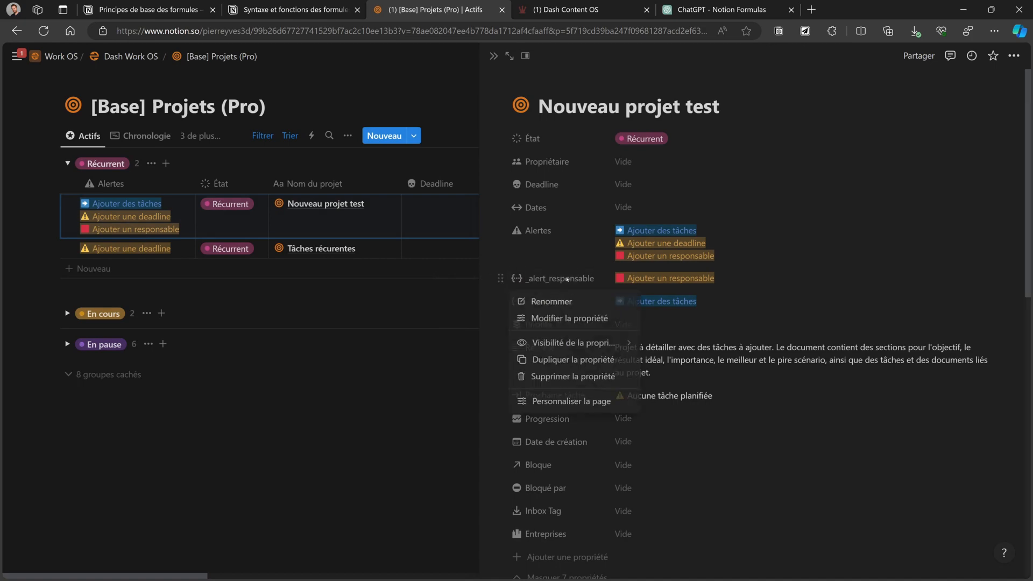
pyautogui.click(559, 376)
pyautogui.click(560, 315)
pyautogui.click(559, 279)
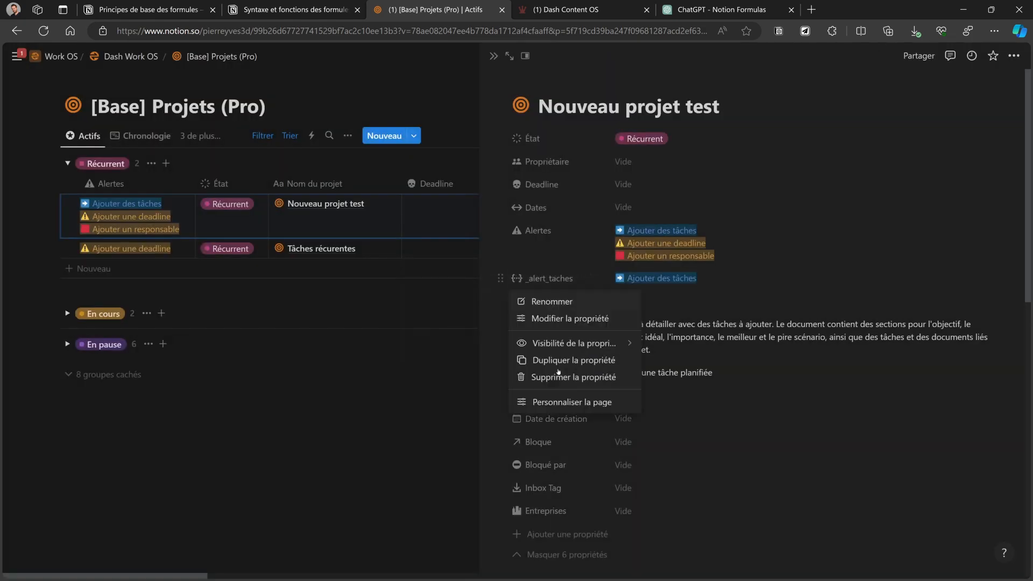
pyautogui.click(549, 378)
pyautogui.click(602, 316)
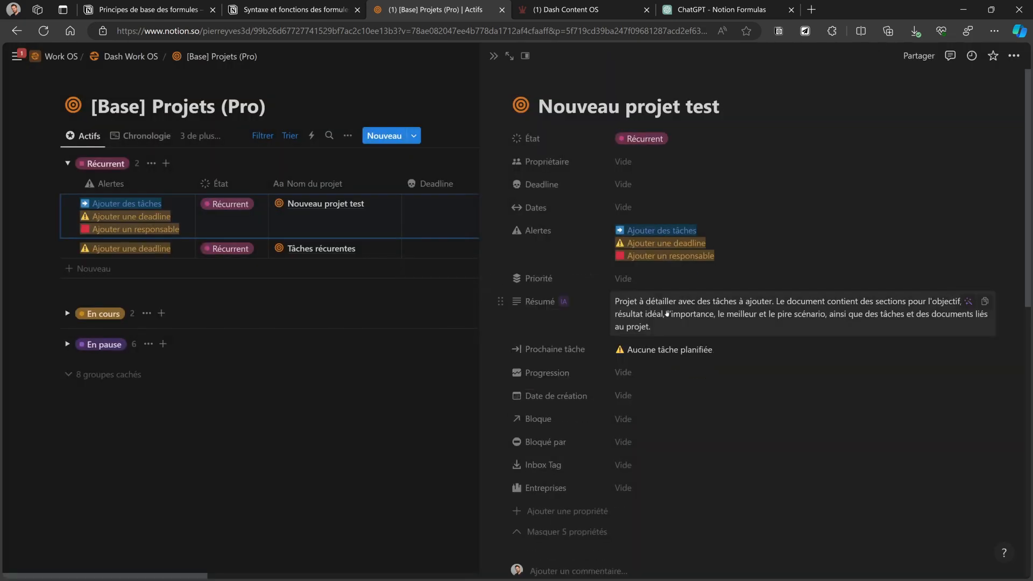
# Step: Open the "Boostez votre productivité avec Notion" publication from Publications des 30 prochains jours in Dash Content OS
pyautogui.hotkey('ctrl', 'Tab')
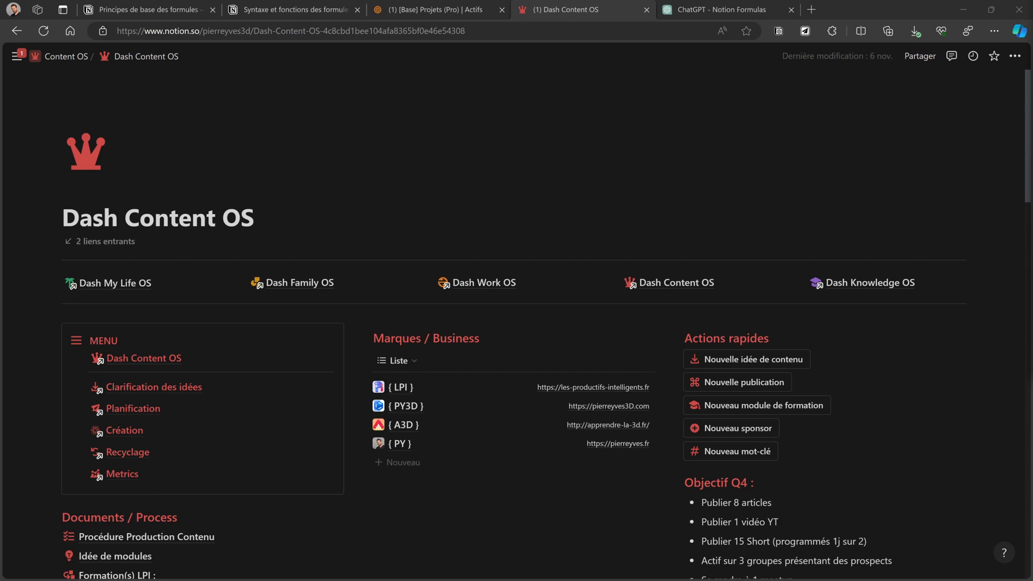
pyautogui.scroll(-7, 314, 401)
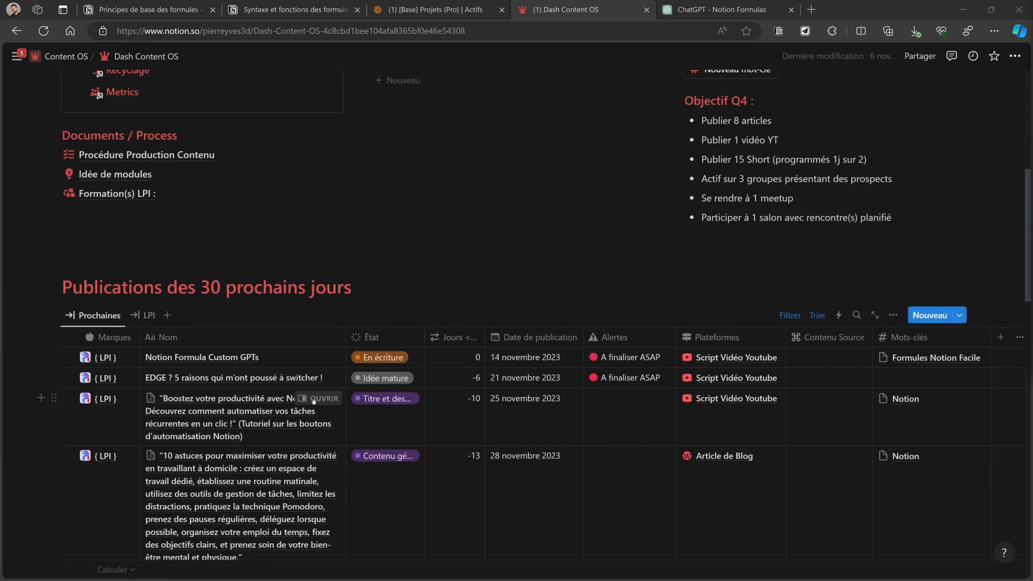
pyautogui.click(314, 399)
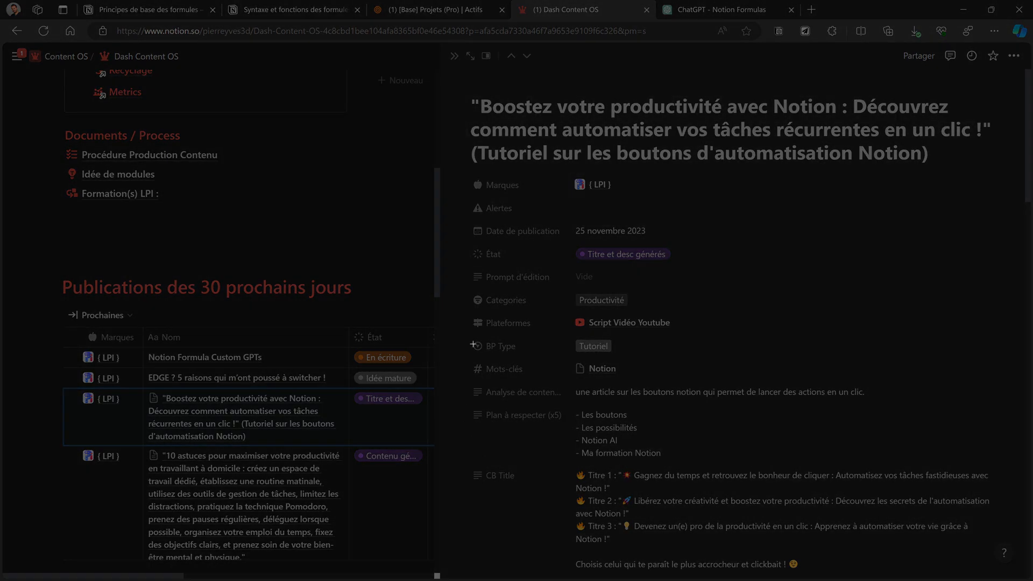
# Step: Capture a screenshot of the publication's property list and attach it to a new message in the Notion Formulas GPT chat
pyautogui.moveTo(466, 174); pyautogui.dragTo(999, 548)
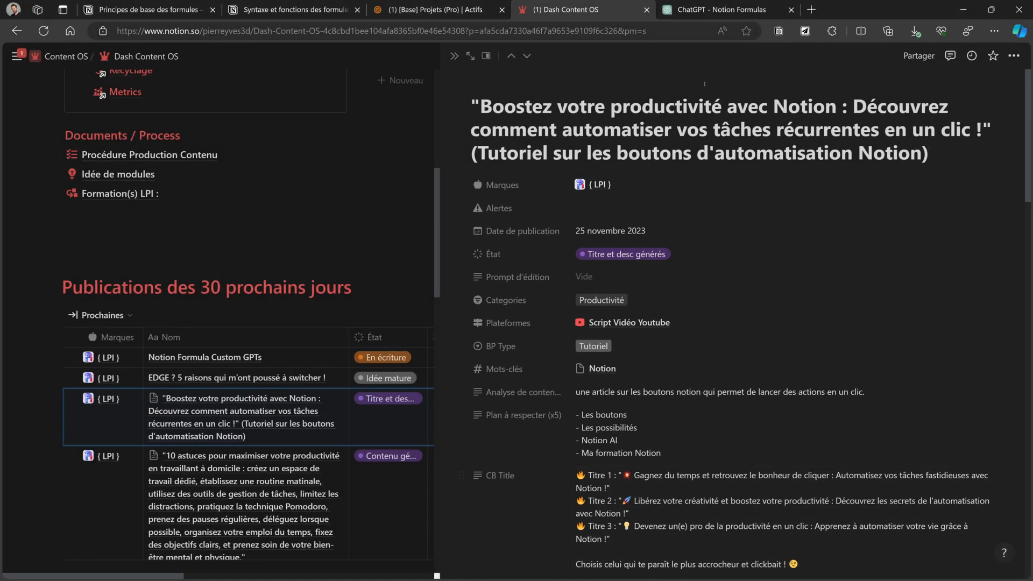
pyautogui.hotkey('ctrl', 'Tab')
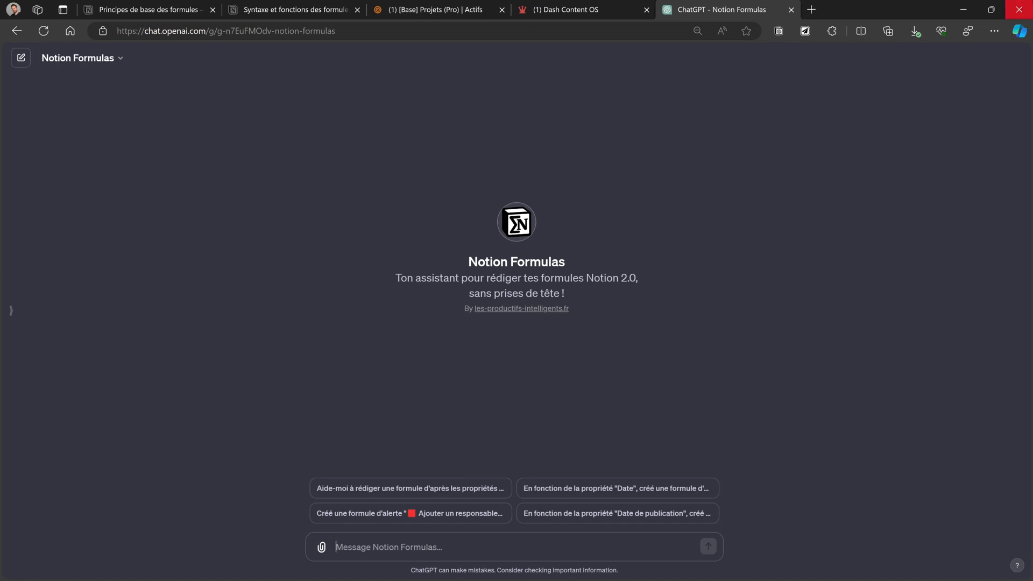
pyautogui.hotkey('ctrl', 'v')
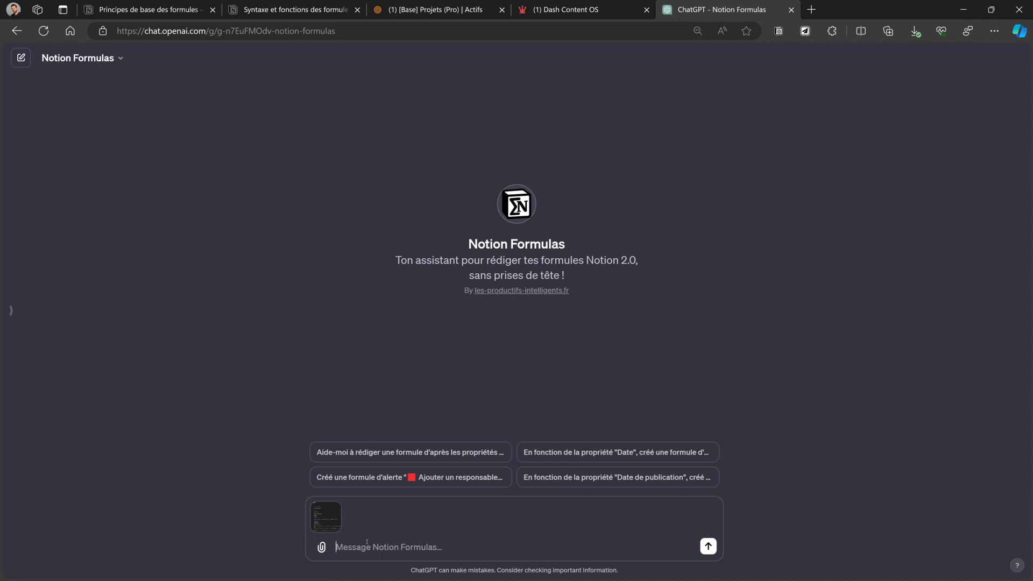
# Step: Ask in French for a simple formula counting the titles in the publication database's "Plan à respecter (x5)" property, and copy the generated formula
pyautogui.press('super+h')
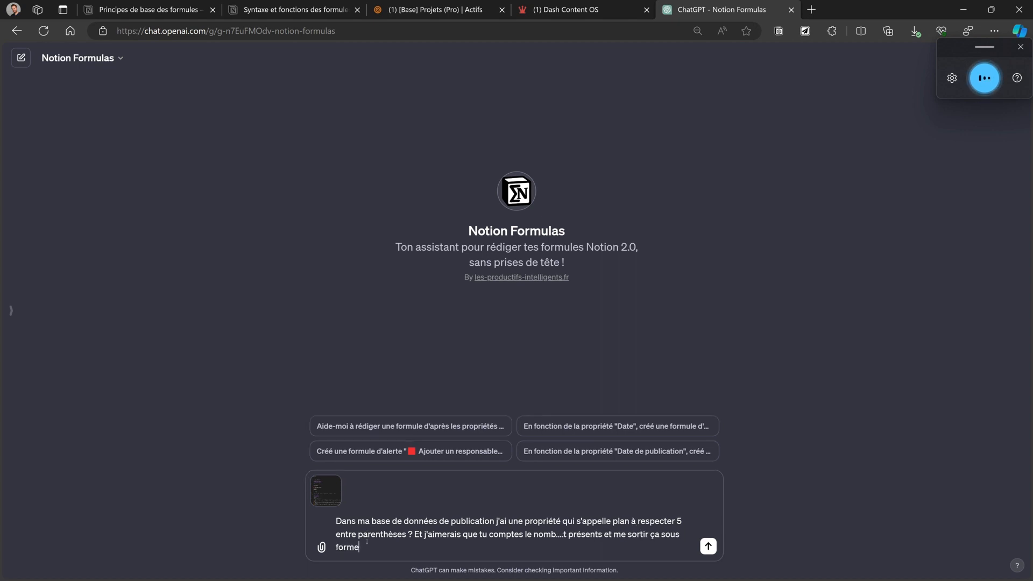
pyautogui.click(708, 546)
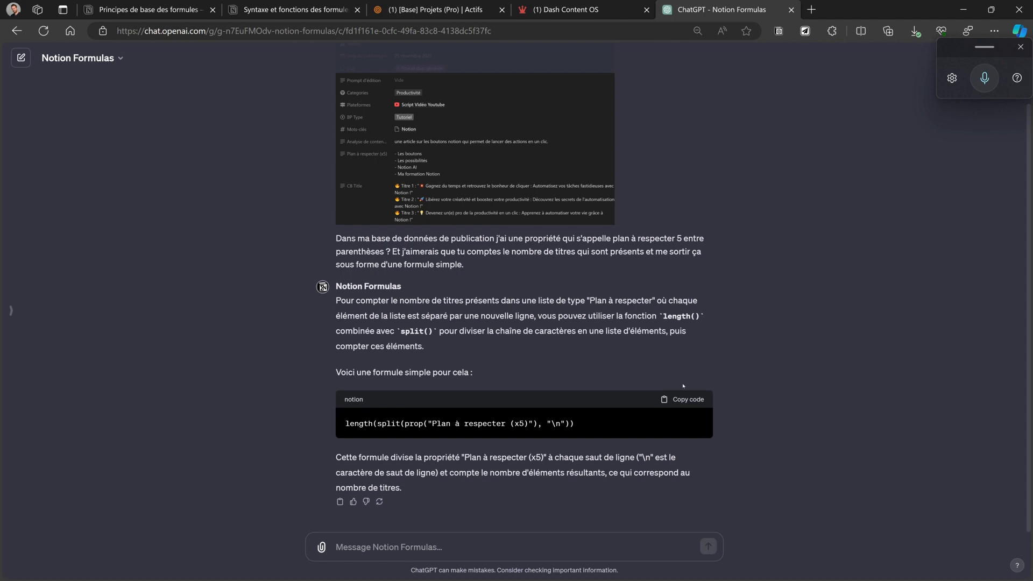
pyautogui.click(681, 401)
# Step: Back in the Dash Content OS publication, add a Formule property named "Nombre de titre du plan" after alert_refresh
pyautogui.click(567, 11)
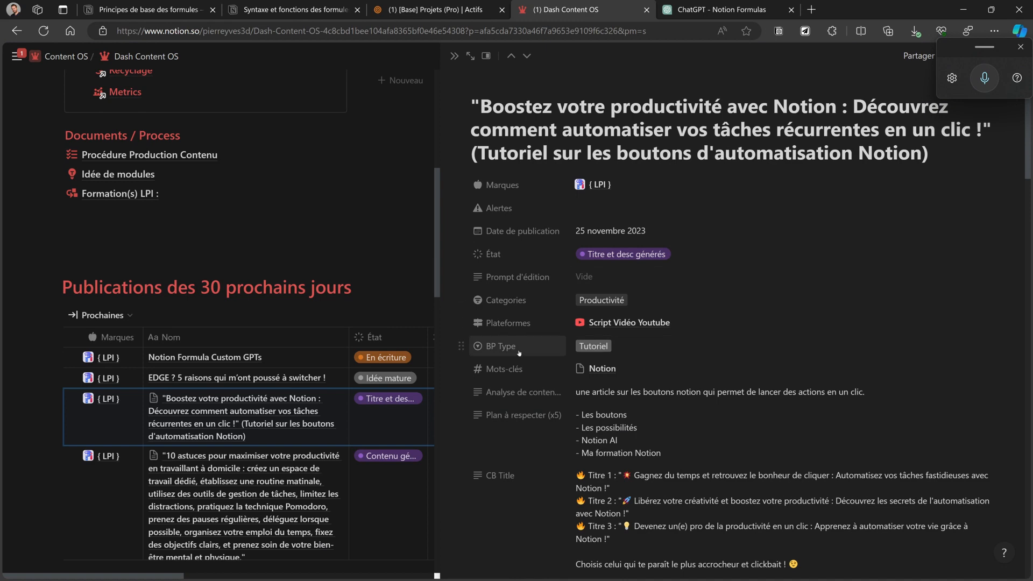
pyautogui.scroll(-15, 645, 341)
pyautogui.click(1020, 47)
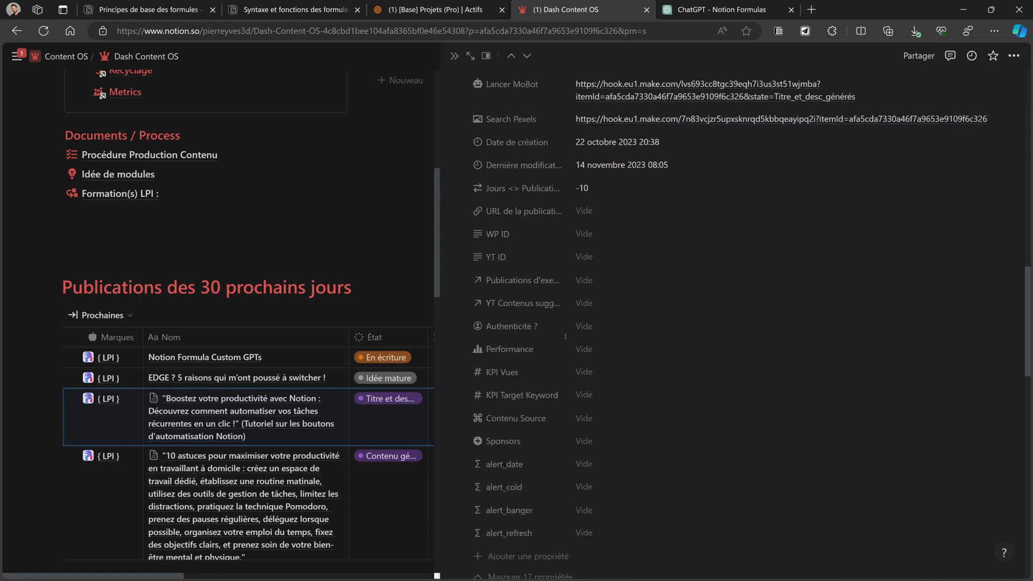
pyautogui.scroll(-5, 645, 322)
pyautogui.click(527, 250)
pyautogui.scroll(-2, 538, 499)
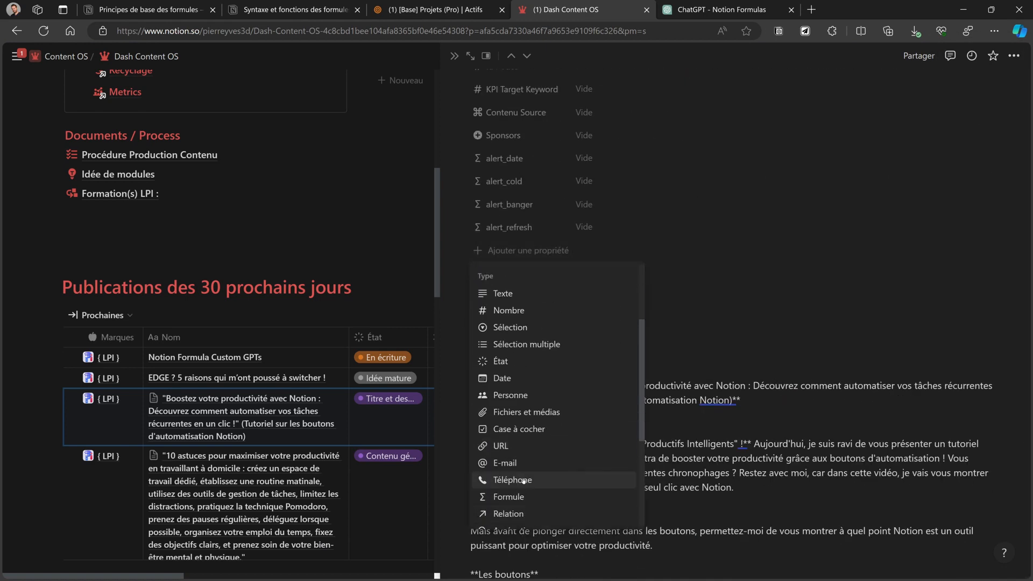
pyautogui.click(538, 497)
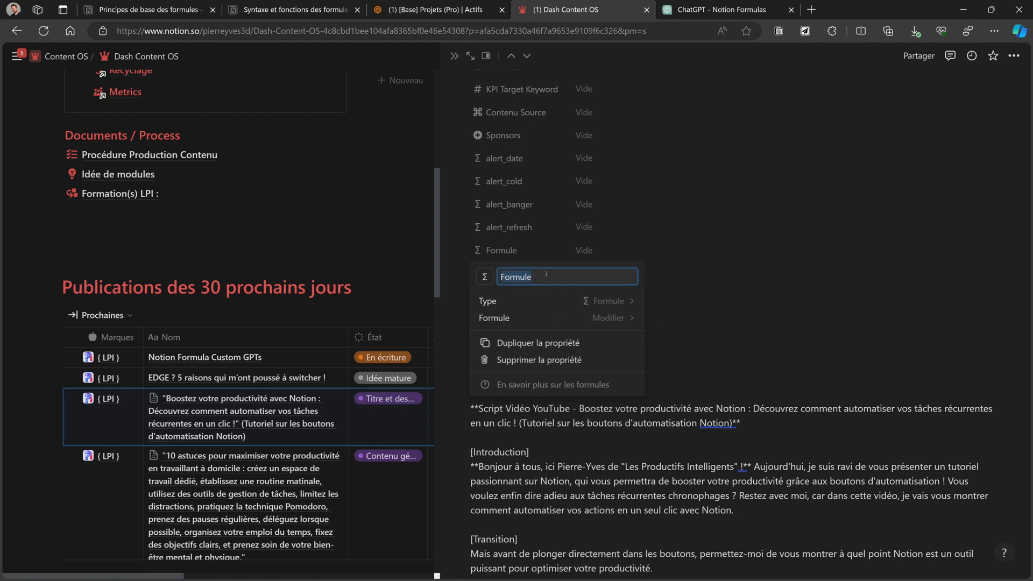
pyautogui.write('Nombre de ')
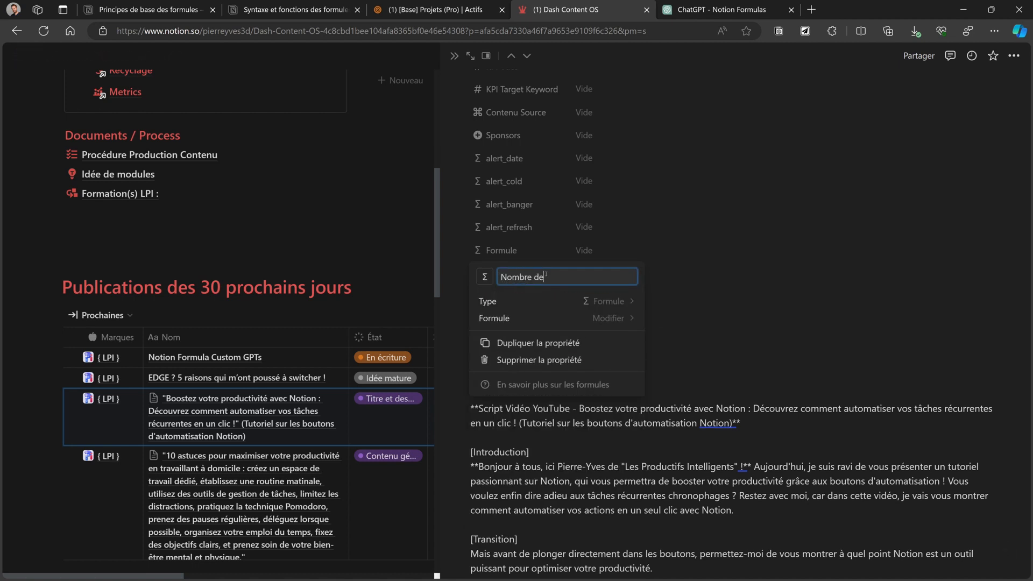
pyautogui.write('titre du plan')
# Step: Set the "Nombre de titre du plan" formula to length(split(Plan à respecter (x5), "\n")) and close the property settings
pyautogui.click(613, 318)
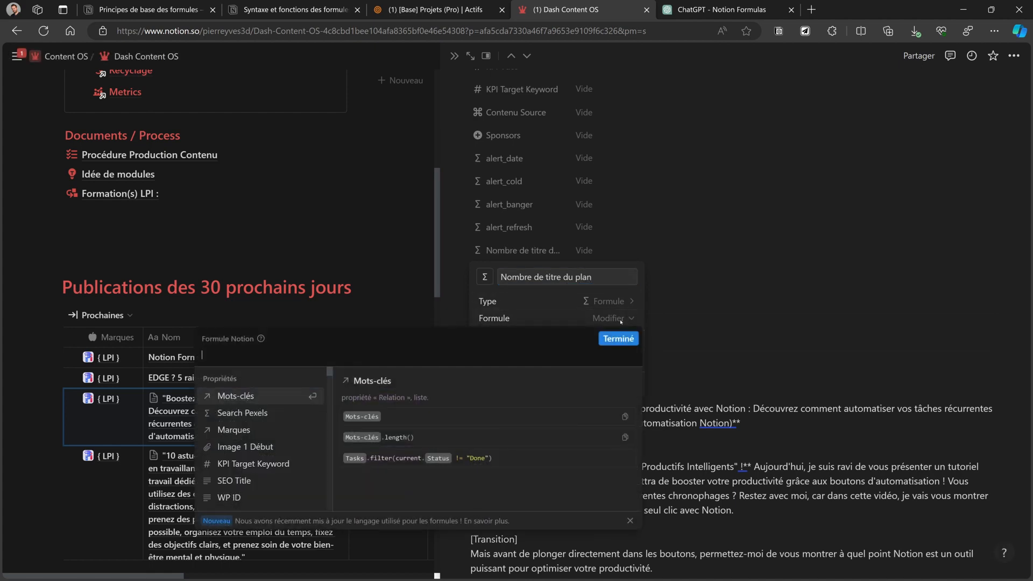
pyautogui.write('length(split(Plan à respecter (x5), "\\n"))')
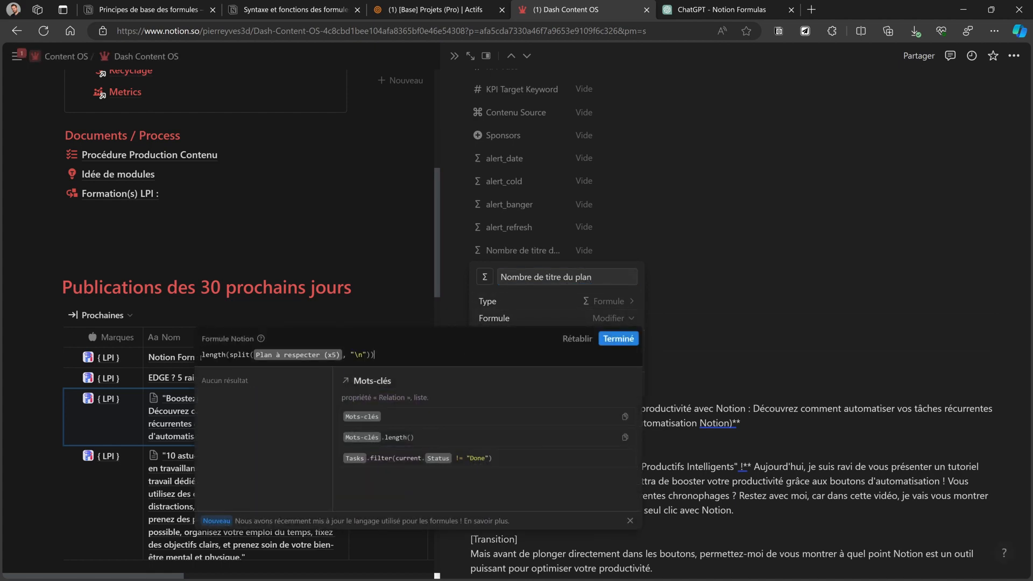
pyautogui.click(618, 338)
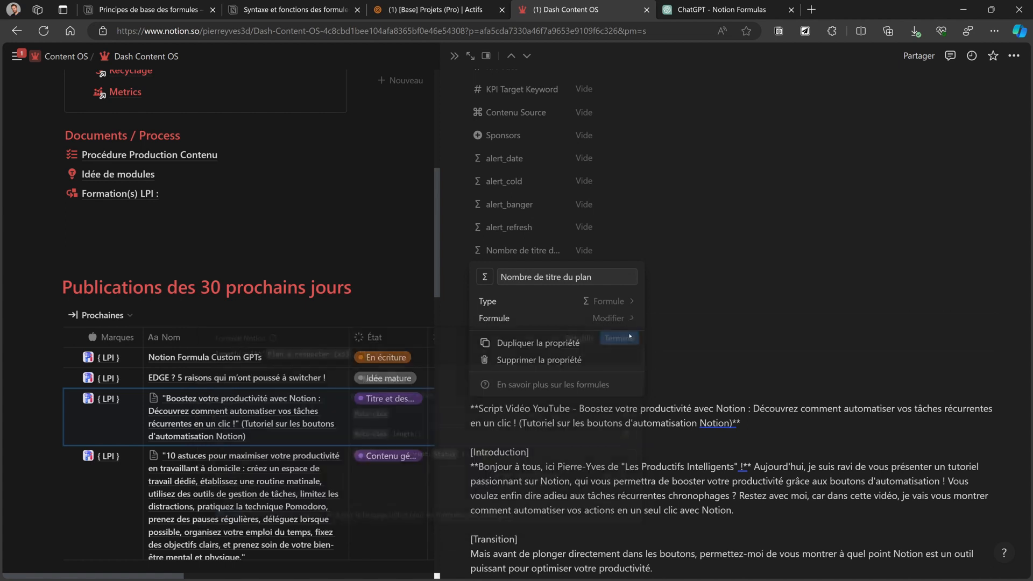
pyautogui.click(611, 251)
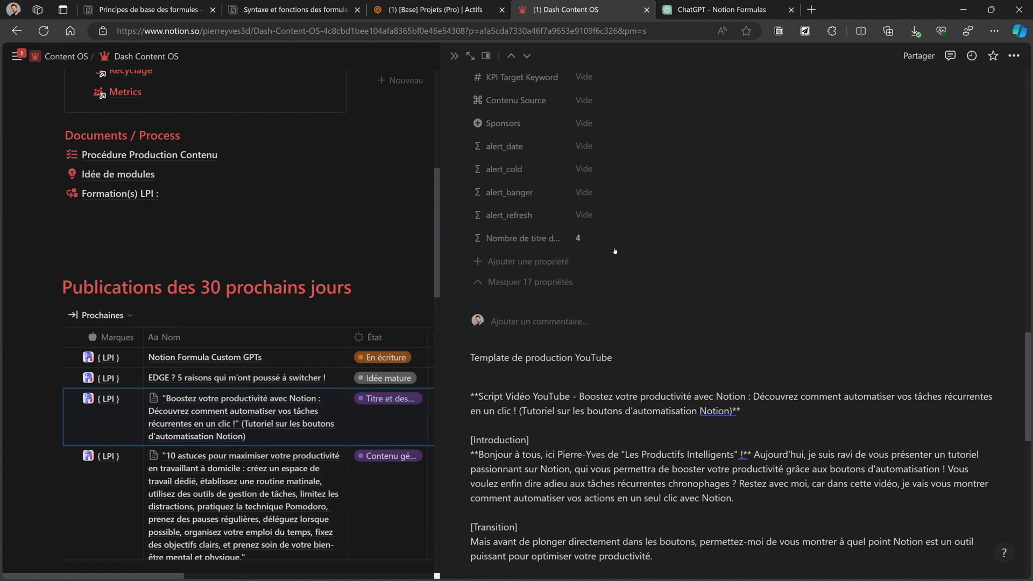